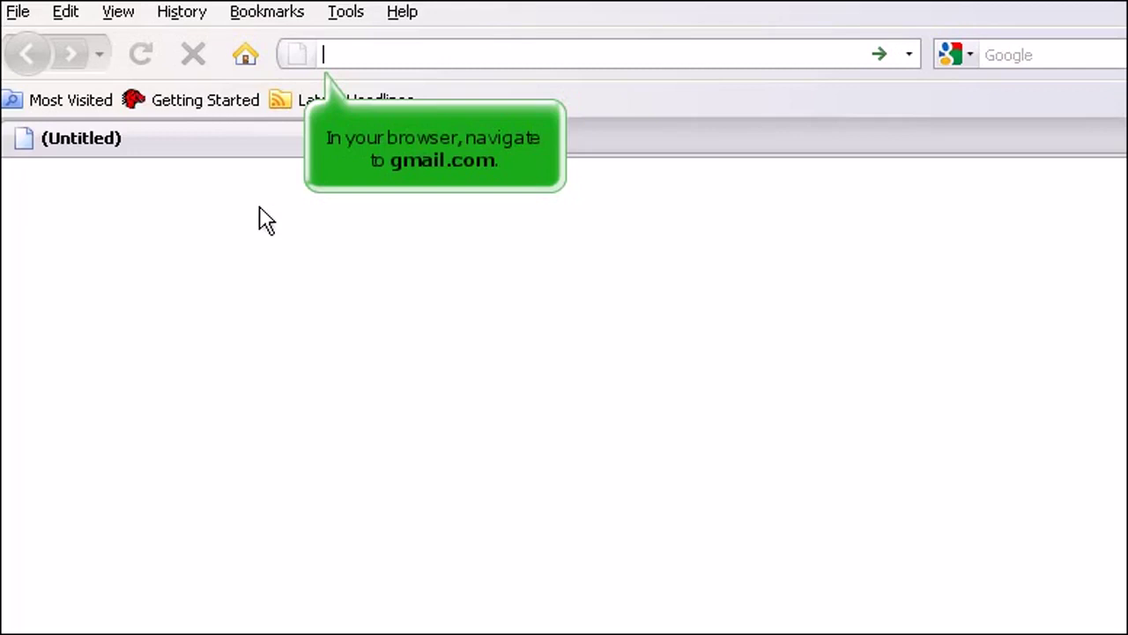
Go to gmail.com in Firefox to reach the Welcome to Gmail page.
{"action": "type", "text": "gmail.c"}
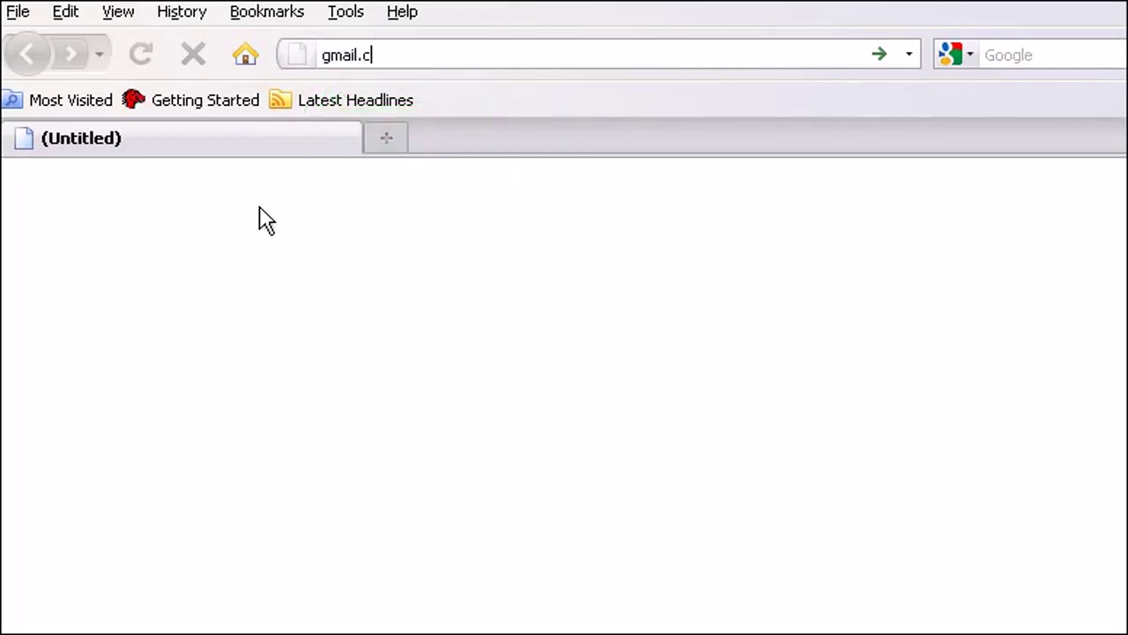
{"action": "type", "text": "om"}
{"action": "key", "text": "Return"}
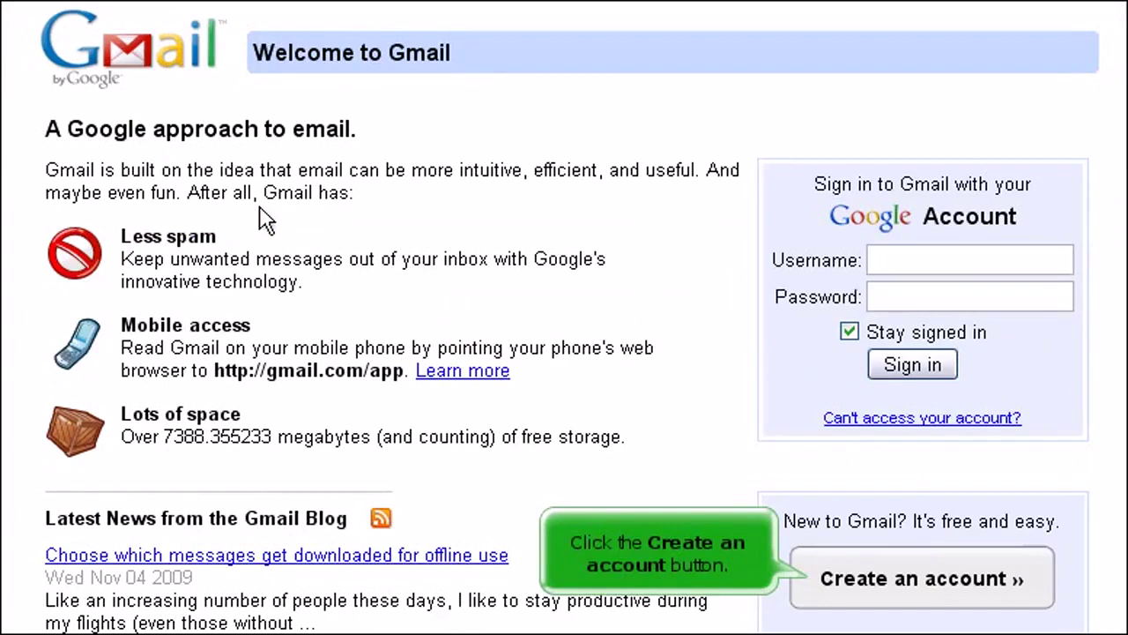
{"action": "left_click", "coordinate": [838, 551]}
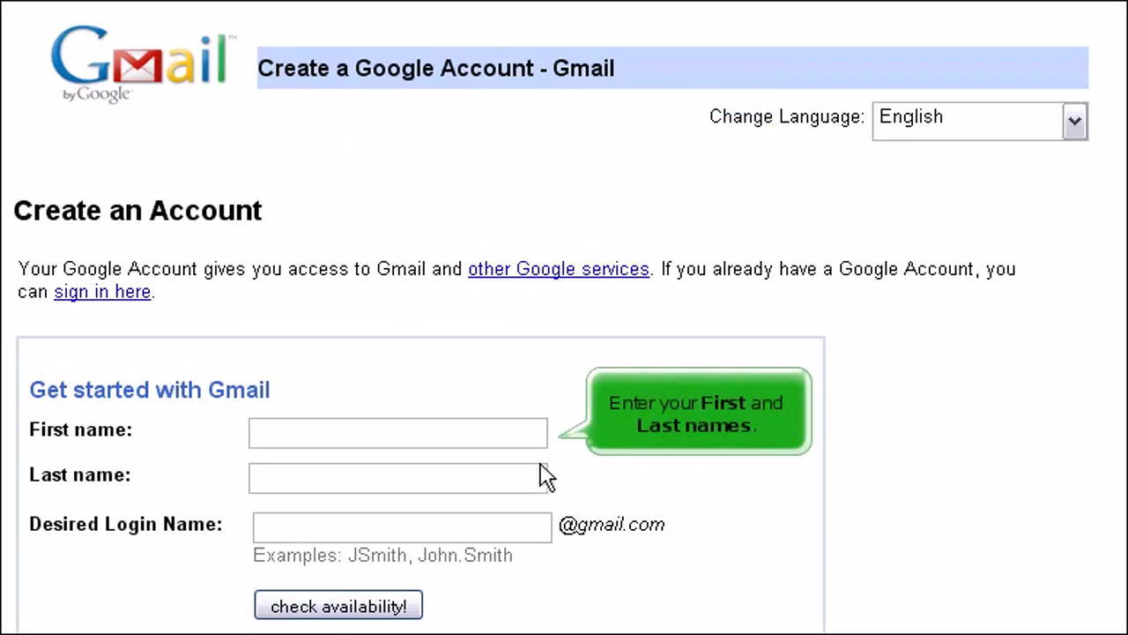
Fill in the first name and last name fields of the sign-up form.
{"action": "left_click", "coordinate": [459, 441]}
{"action": "type", "text": "John"}
{"action": "left_click", "coordinate": [389, 483]}
{"action": "type", "text": "Doe"}
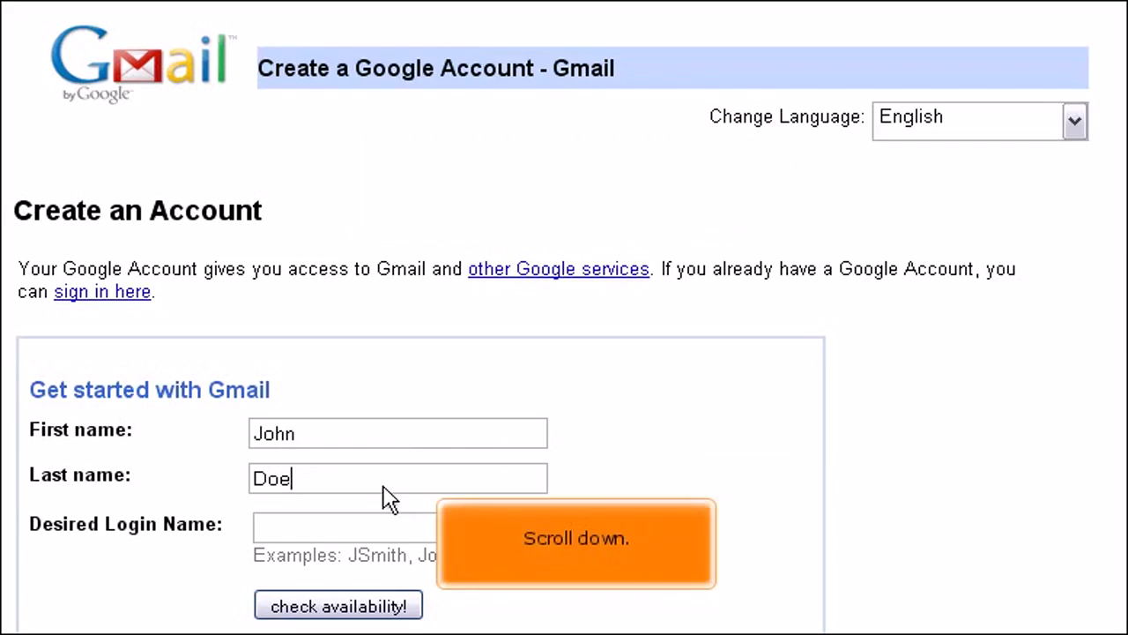
Enter a desired login name, then revise it with digits until it is reported available.
{"action": "scroll", "coordinate": [389, 498], "scroll_direction": "down", "scroll_amount": 5}
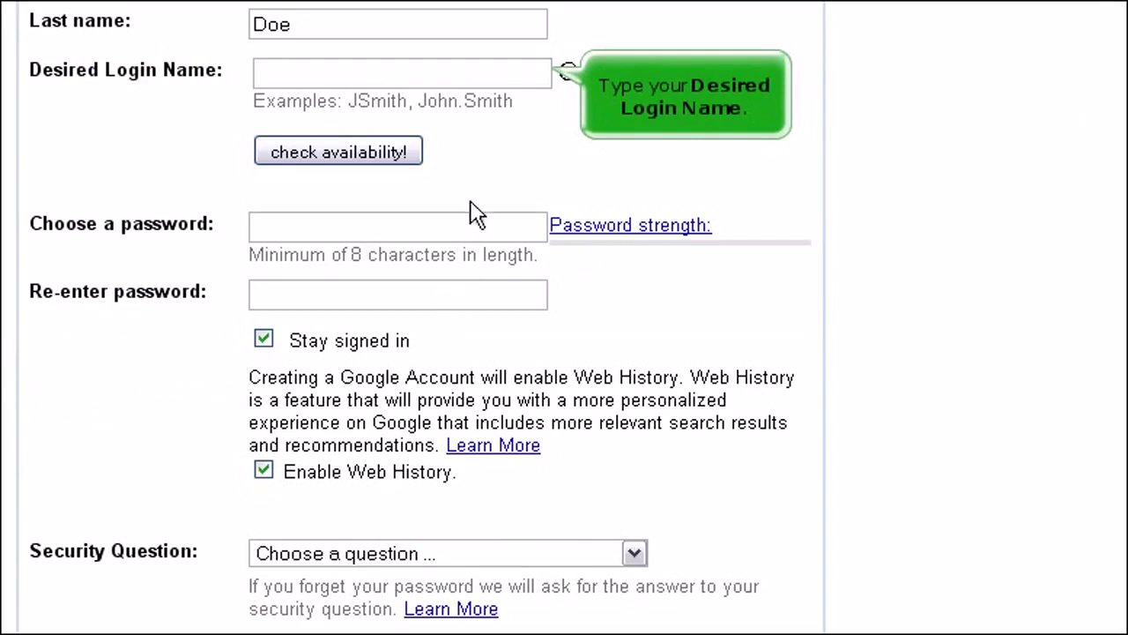
{"action": "left_click", "coordinate": [509, 77]}
{"action": "type", "text": "John.Doe"}
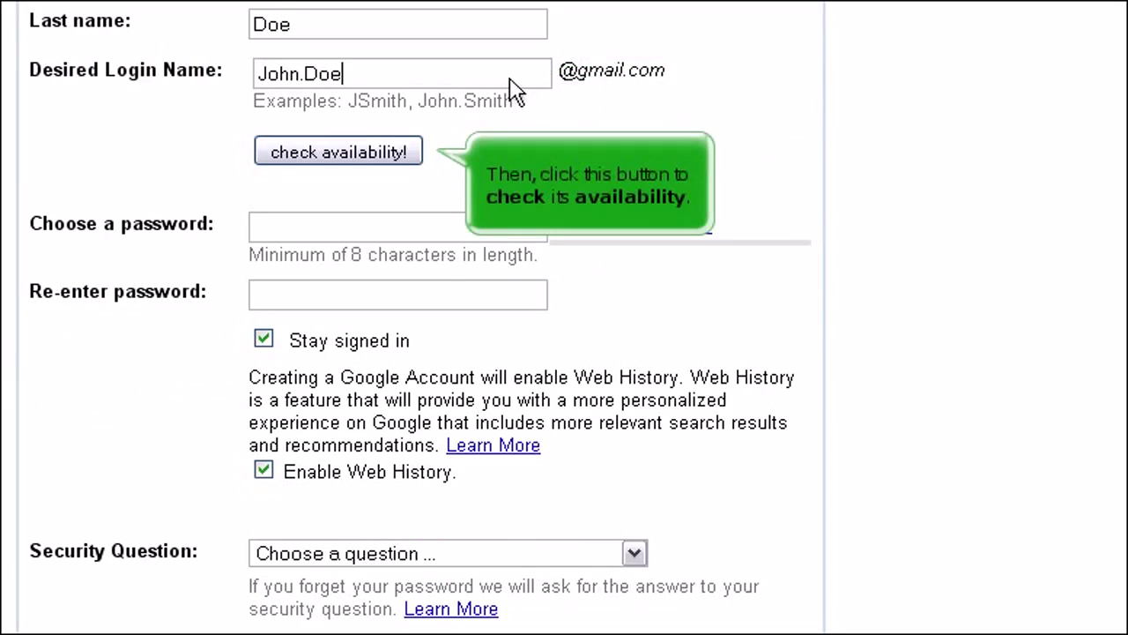
{"action": "left_click", "coordinate": [407, 155]}
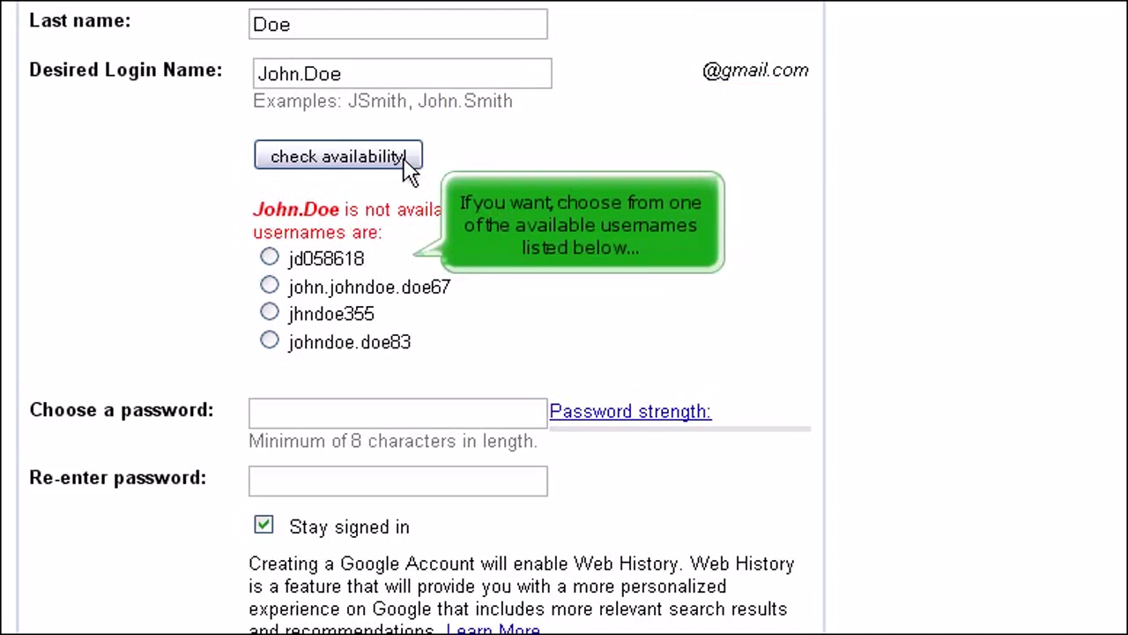
{"action": "left_click", "coordinate": [269, 257]}
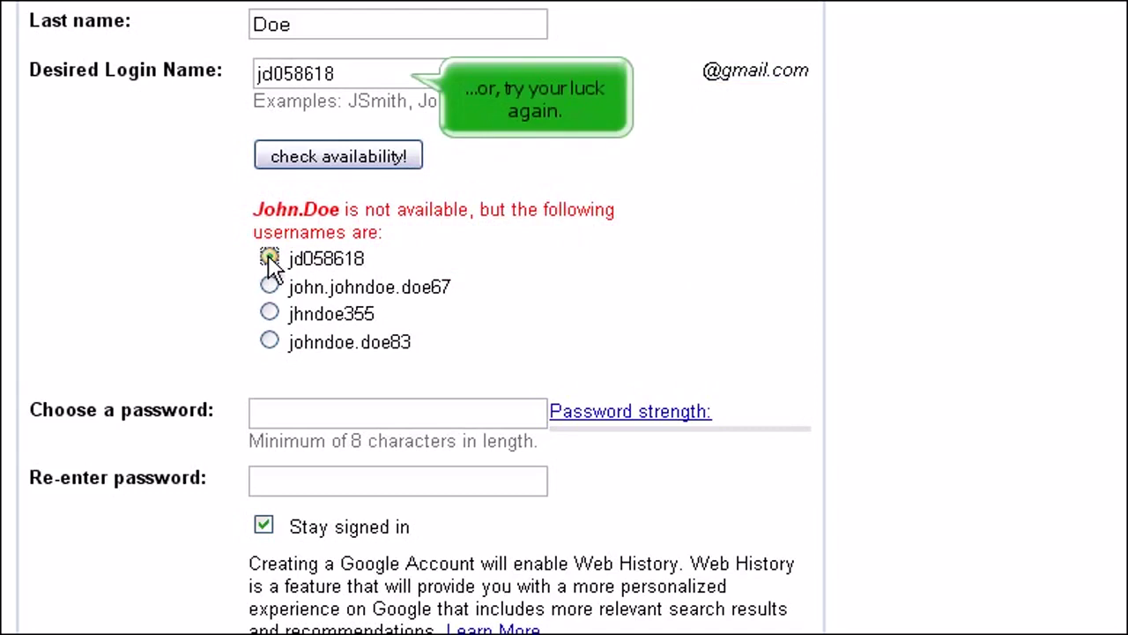
{"action": "double_click", "coordinate": [373, 85]}
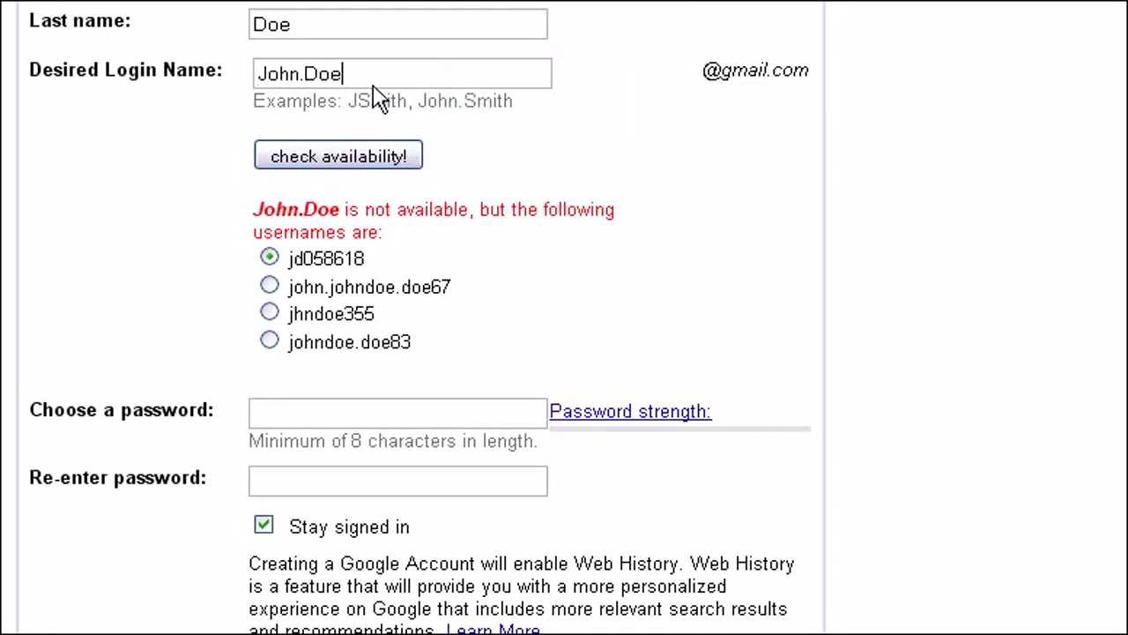
{"action": "left_click", "coordinate": [300, 159]}
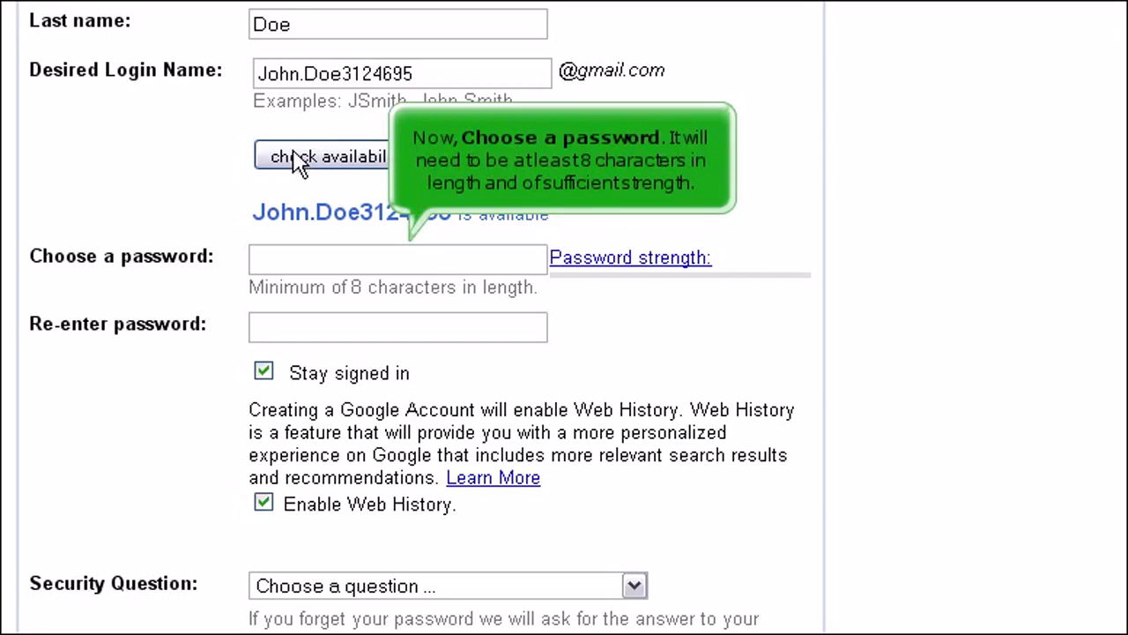
Enter the account password in both password fields so it is rated Strong.
{"action": "left_click", "coordinate": [387, 255]}
{"action": "type", "text": "**********"}
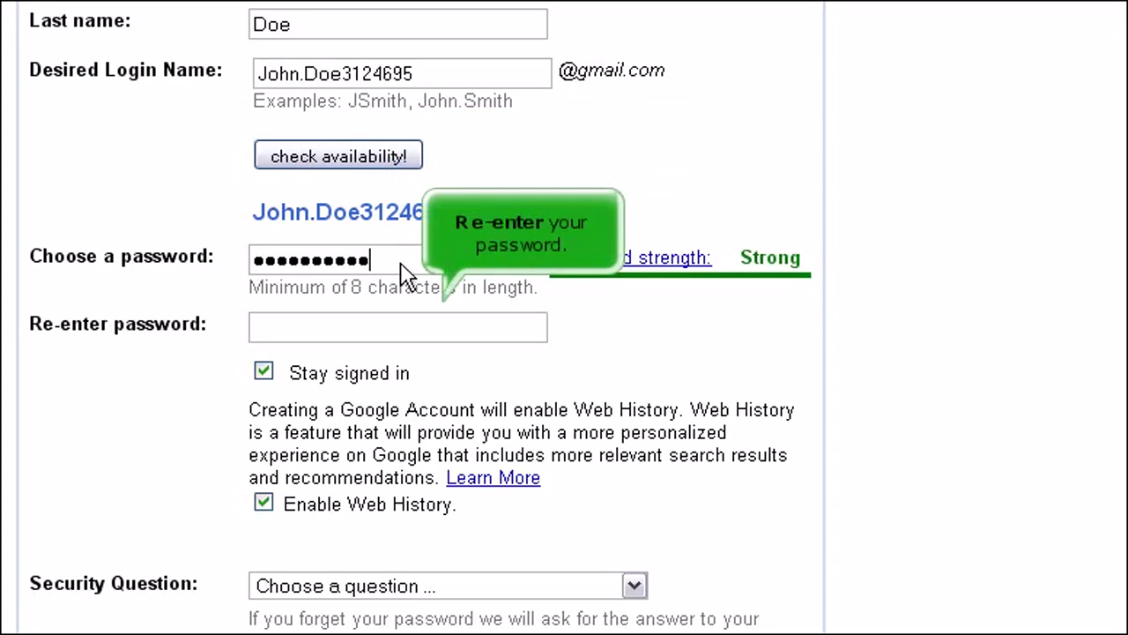
{"action": "left_click", "coordinate": [459, 339]}
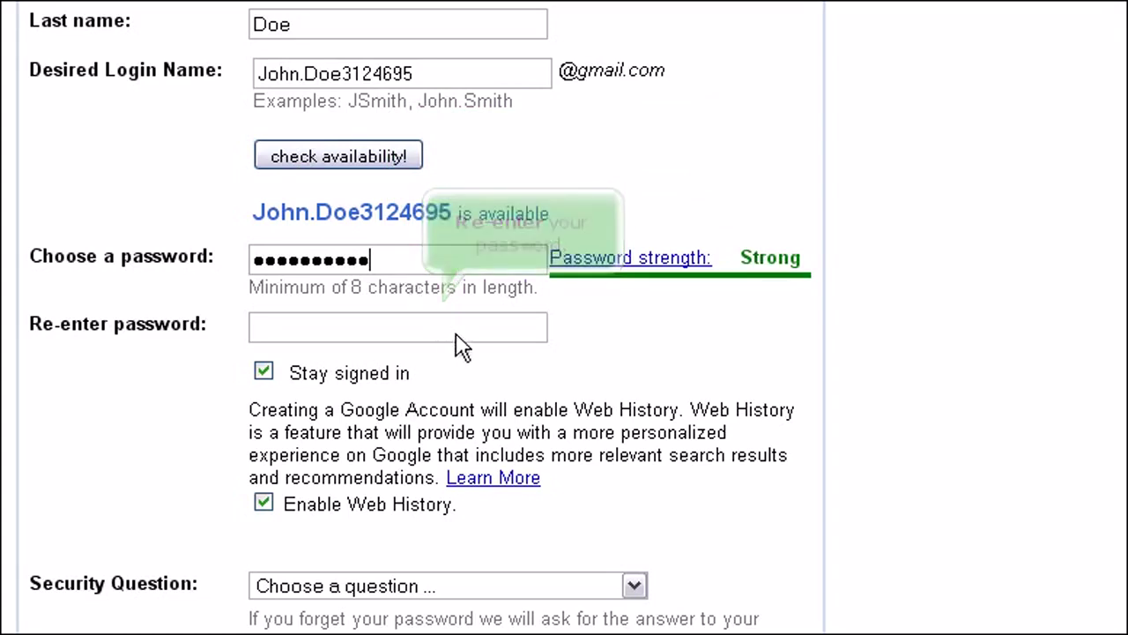
{"action": "type", "text": "**********"}
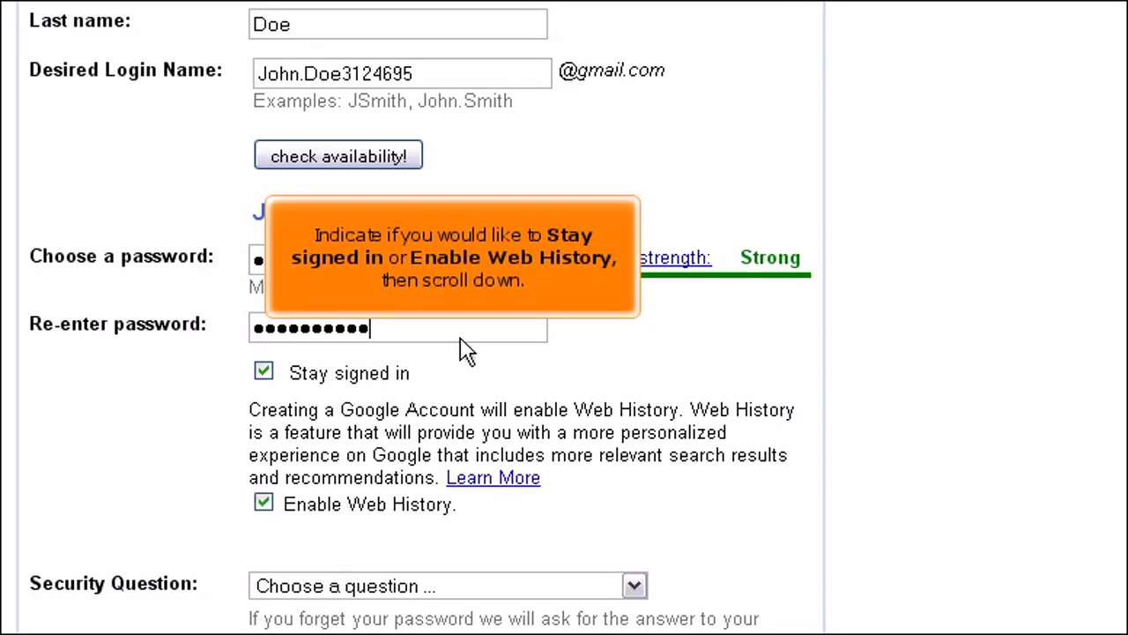
{"action": "scroll", "coordinate": [467, 351], "scroll_direction": "down", "scroll_amount": 6}
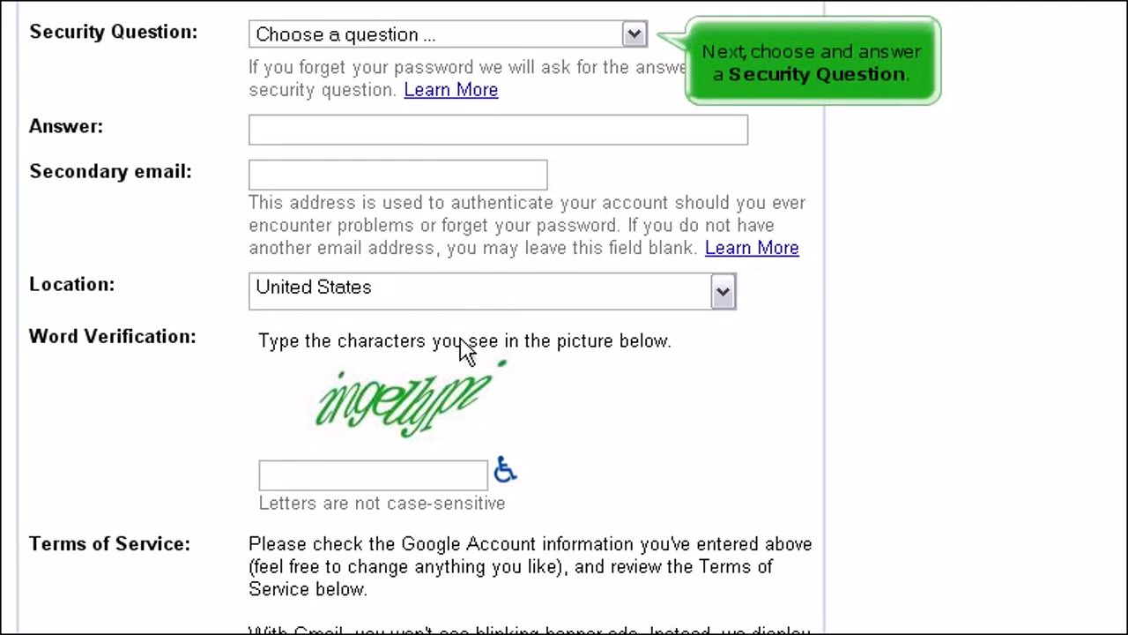
Choose 'What was your first phone number', enter a phone number as the answer, and add a secondary e-mail address.
{"action": "left_click", "coordinate": [633, 35]}
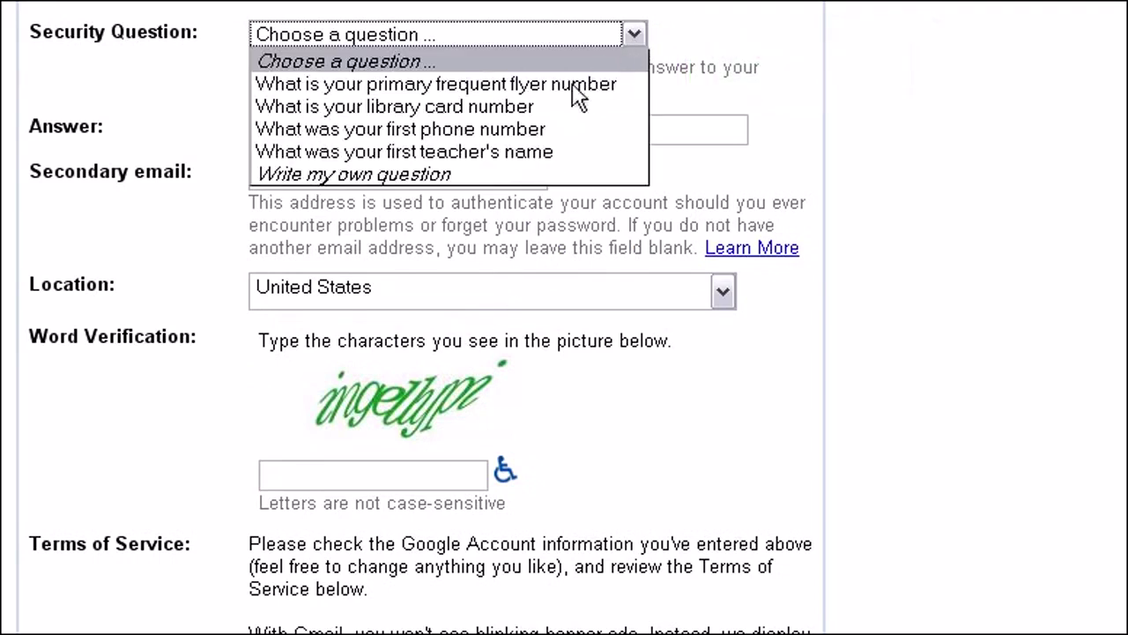
{"action": "left_click", "coordinate": [518, 132]}
{"action": "left_click", "coordinate": [463, 132]}
{"action": "type", "text": "(1"}
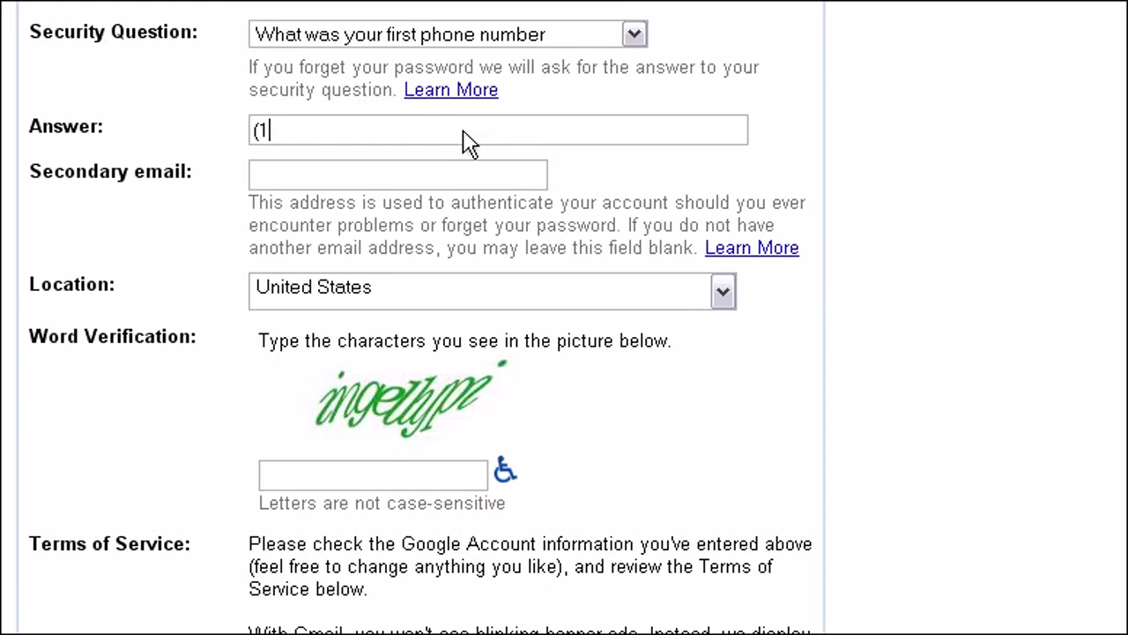
{"action": "type", "text": "03) 456-7890"}
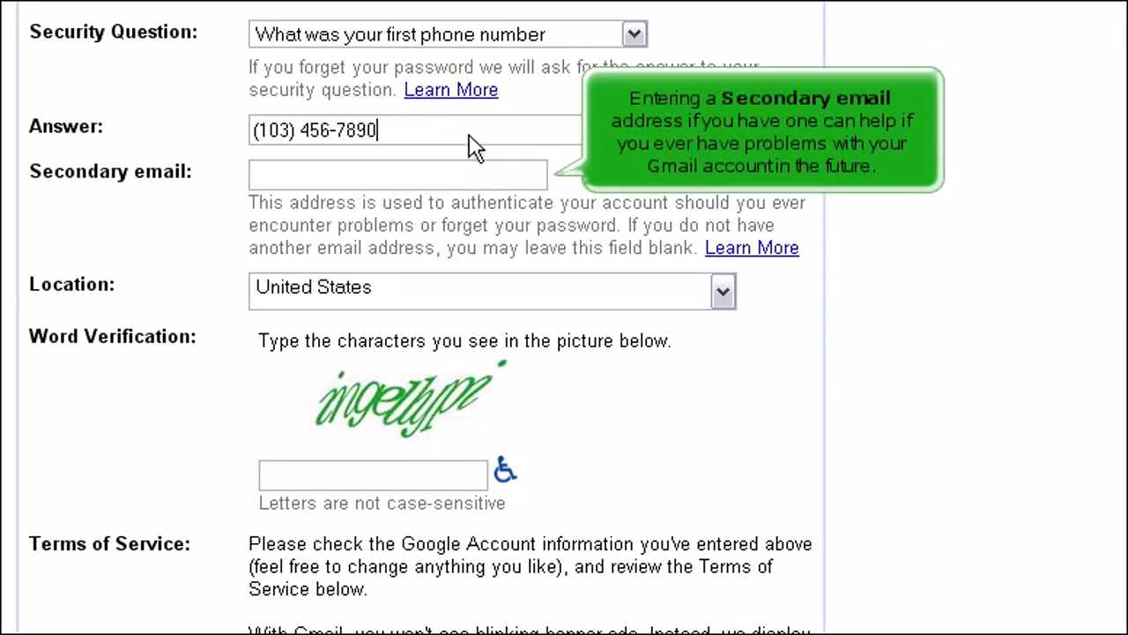
{"action": "left_click", "coordinate": [521, 182]}
{"action": "type", "text": "you@yourdomain.com"}
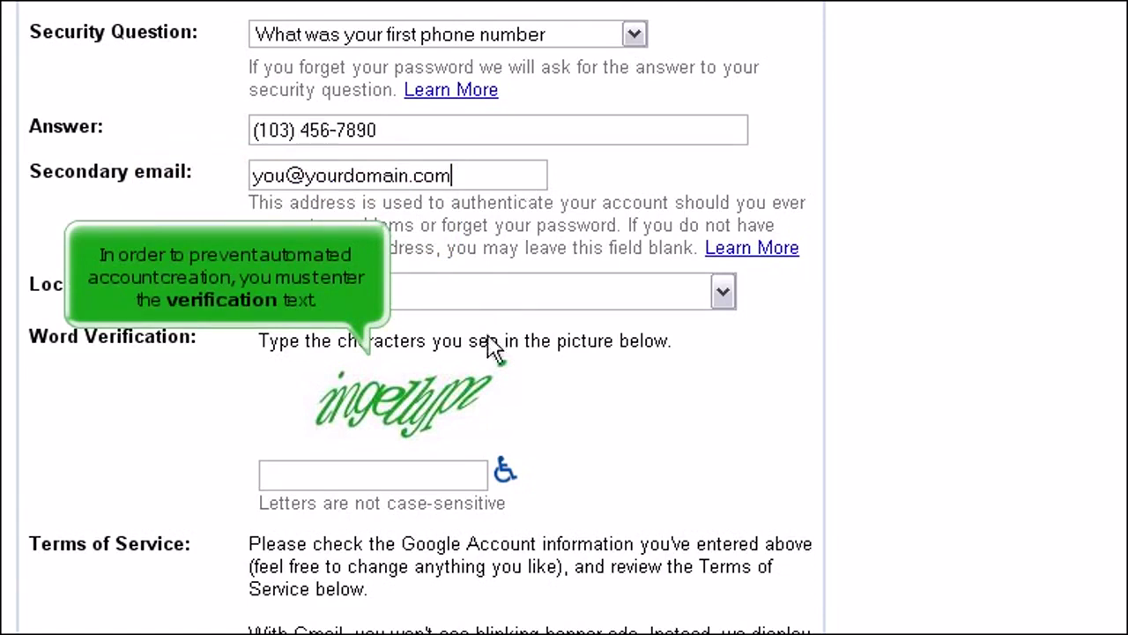
Type the characters from the word-verification picture into the Word Verification box.
{"action": "left_click", "coordinate": [462, 480]}
{"action": "type", "text": "ingellypi"}
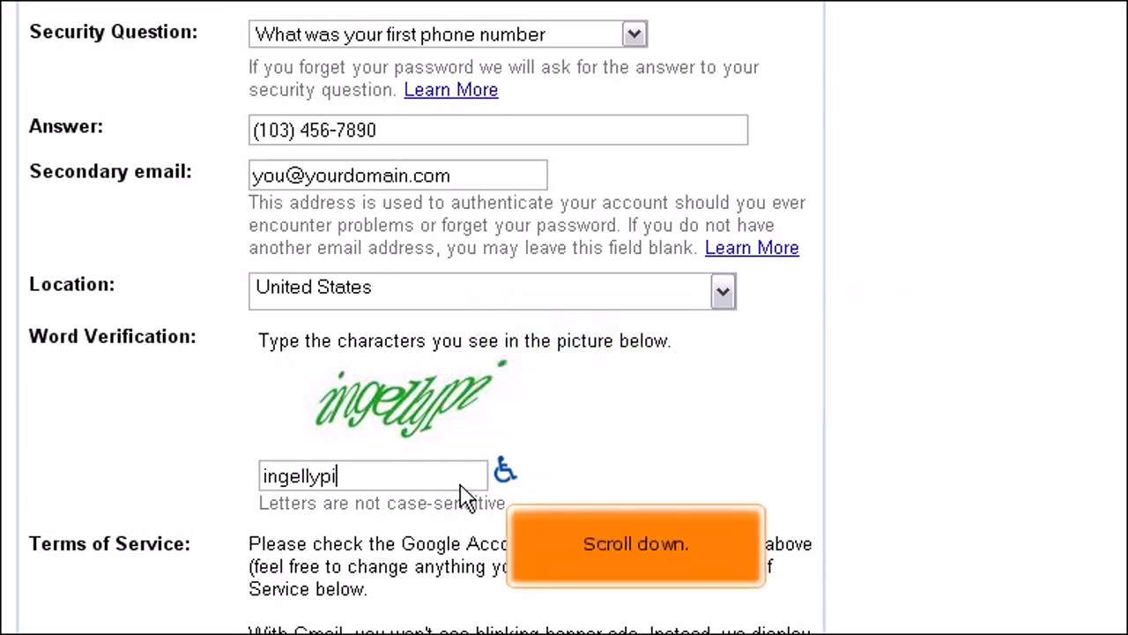
{"action": "scroll", "coordinate": [465, 498], "scroll_direction": "down", "scroll_amount": 5}
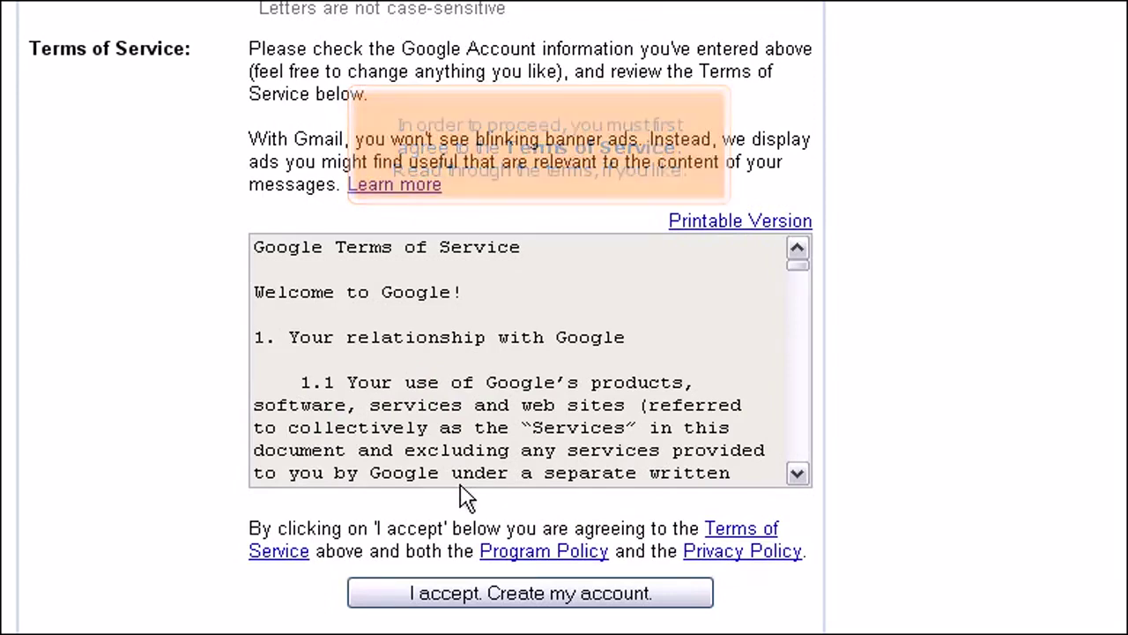
Scroll the Terms of Service box down to the end of the text.
{"action": "left_click", "coordinate": [804, 448]}
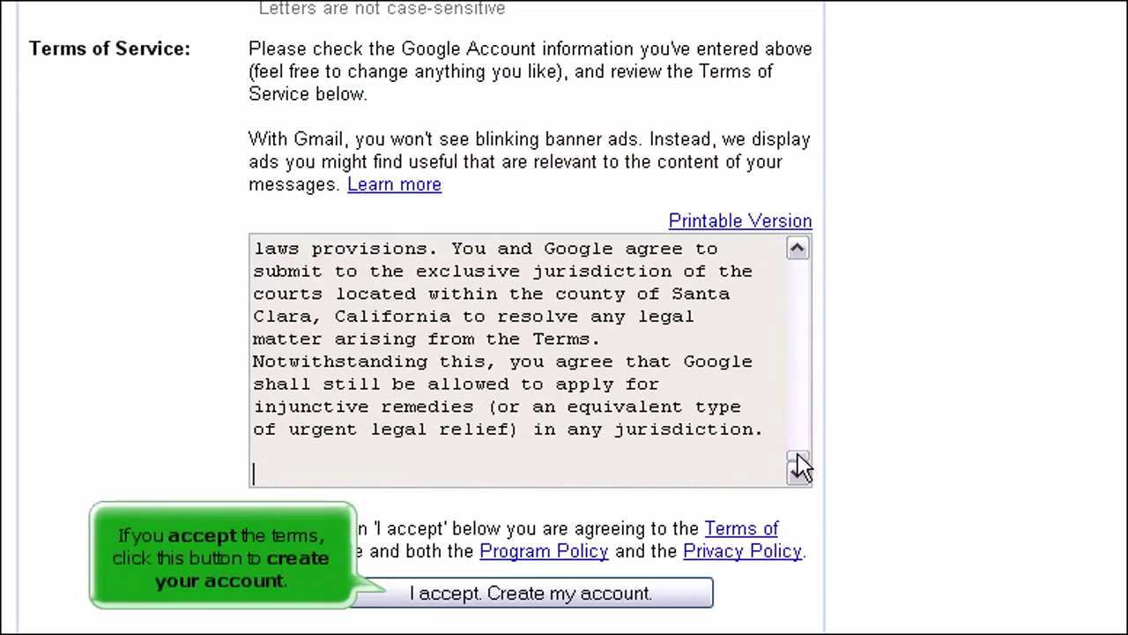
Choose 'I accept. Create my account.' to create the new Gmail account.
{"action": "left_click", "coordinate": [456, 590]}
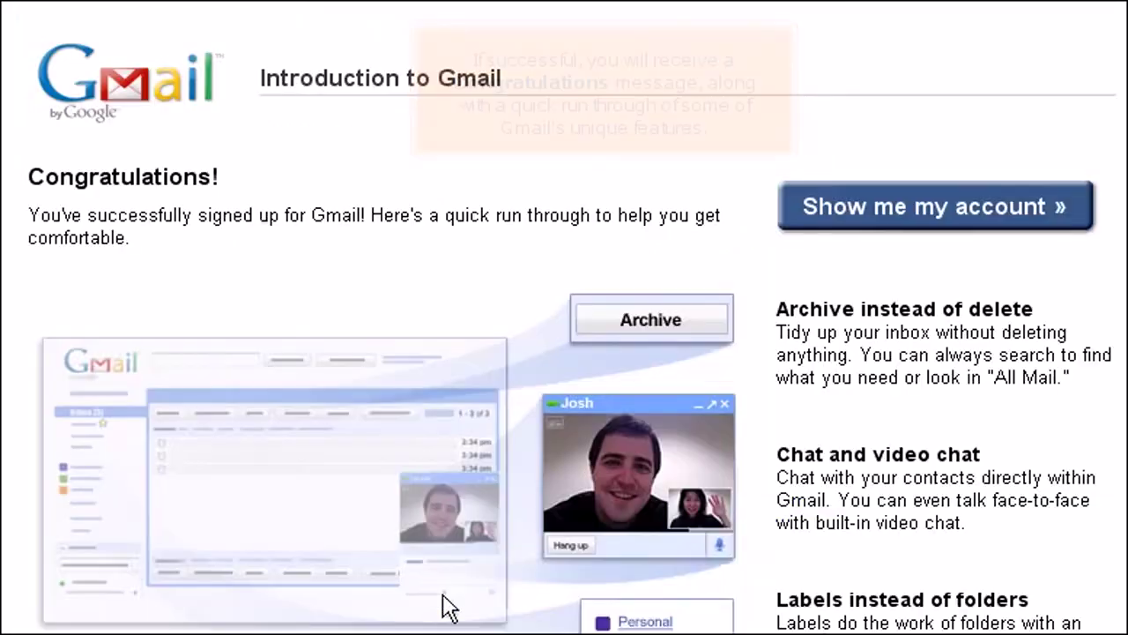